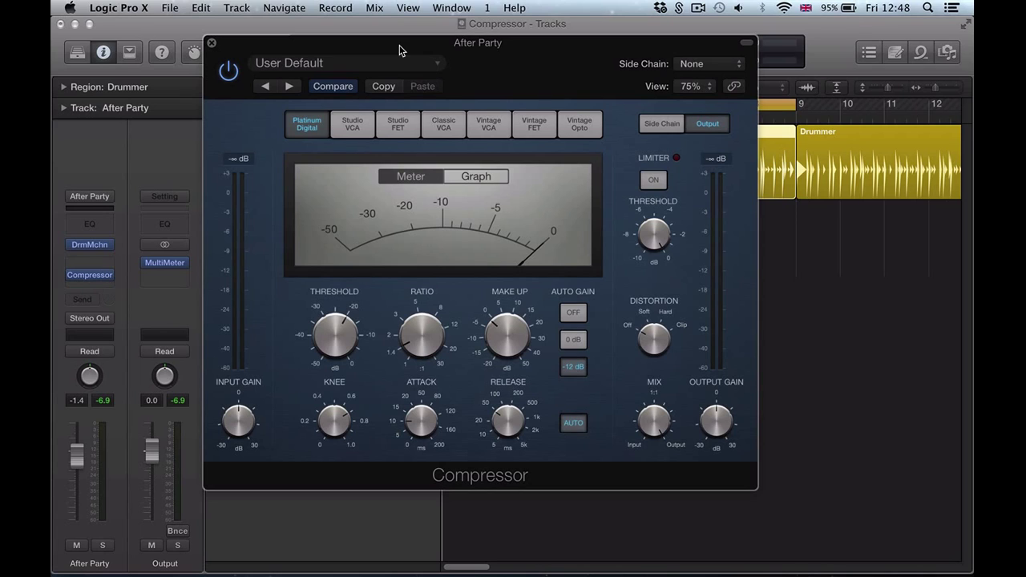
Switch the After Party Compressor from the Platinum Digital model to Classic VCA
left_click(443, 125)
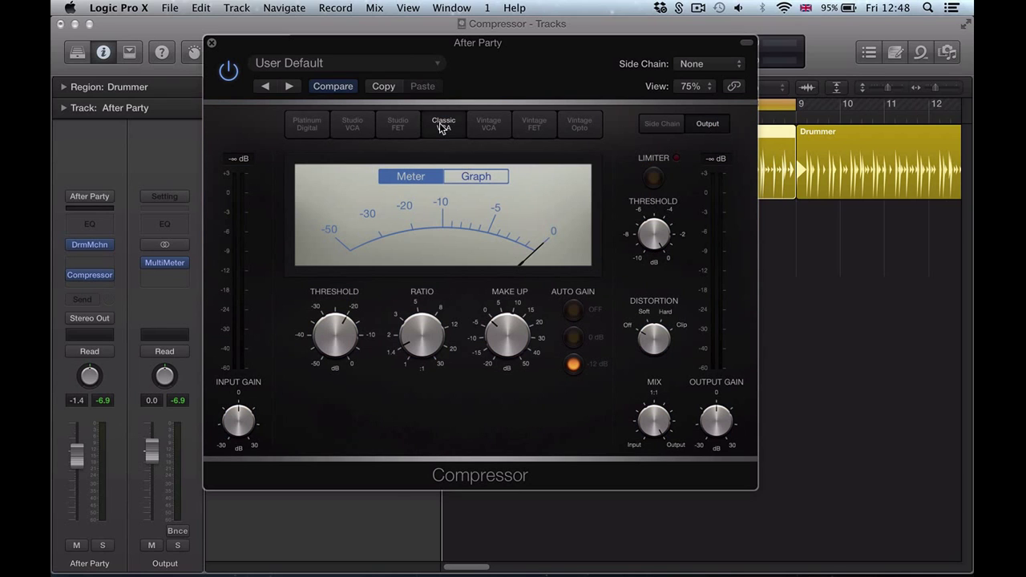
Close the Compressor, play the drum loop, and reopen the After Party Compressor
key("super+w")
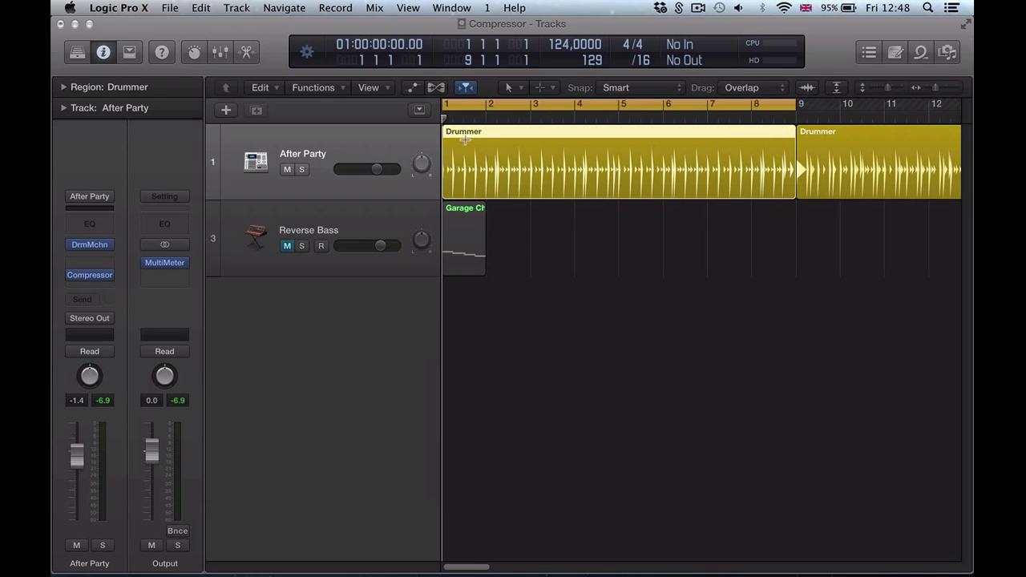
mouse_move(71, 278)
key("space")
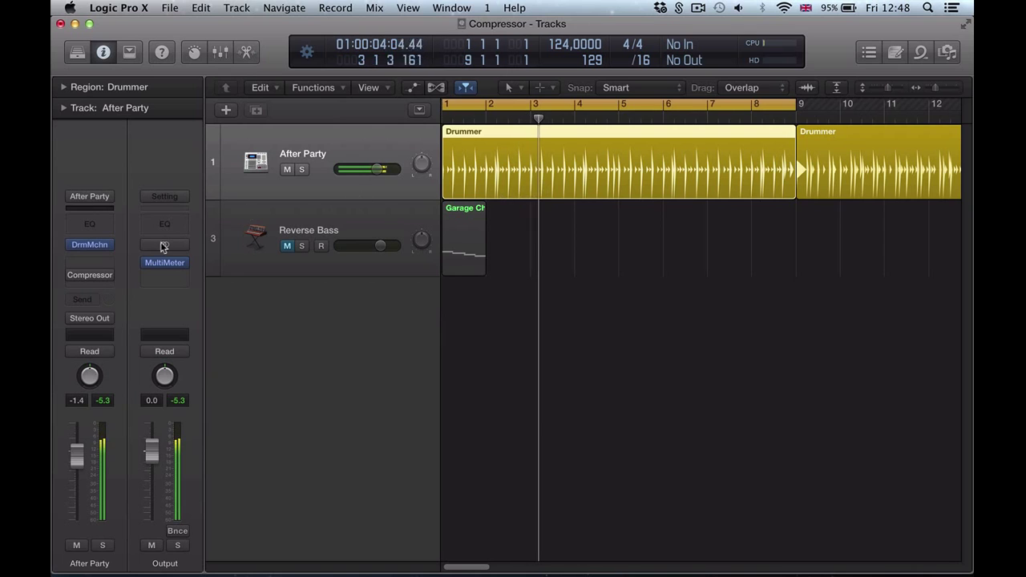
left_click(93, 275)
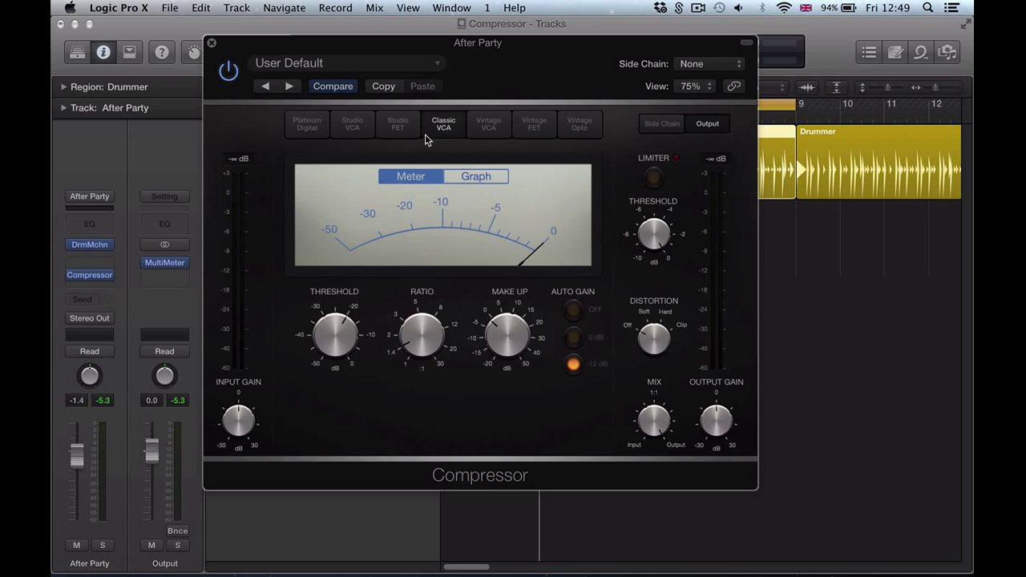
left_click(318, 123)
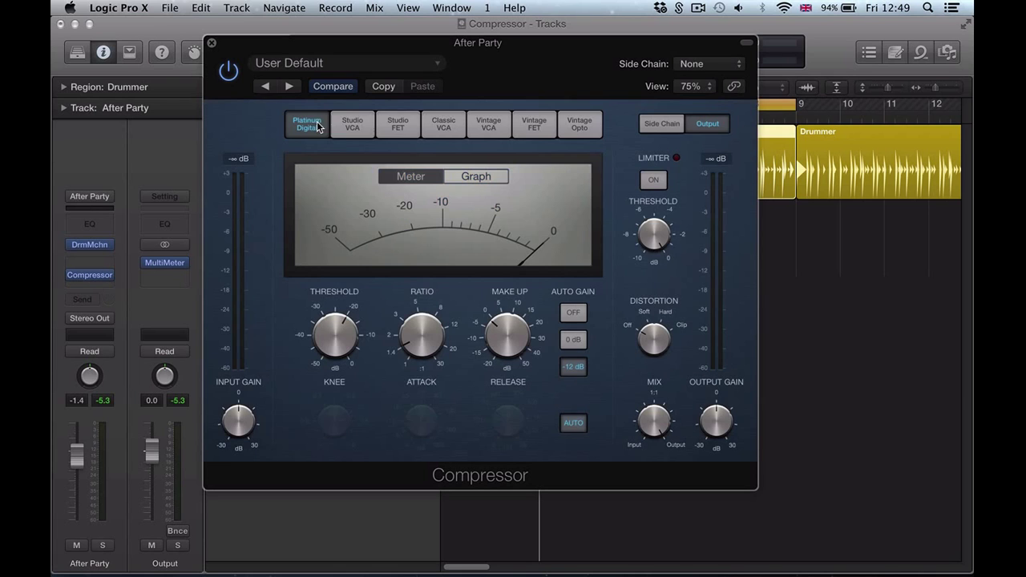
left_click(358, 123)
left_click(390, 124)
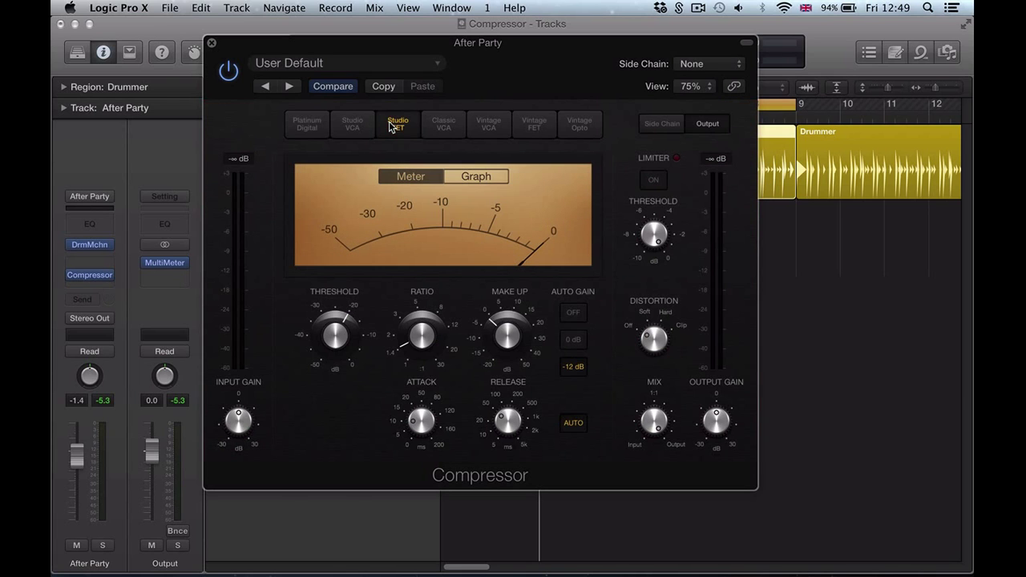
left_click(310, 134)
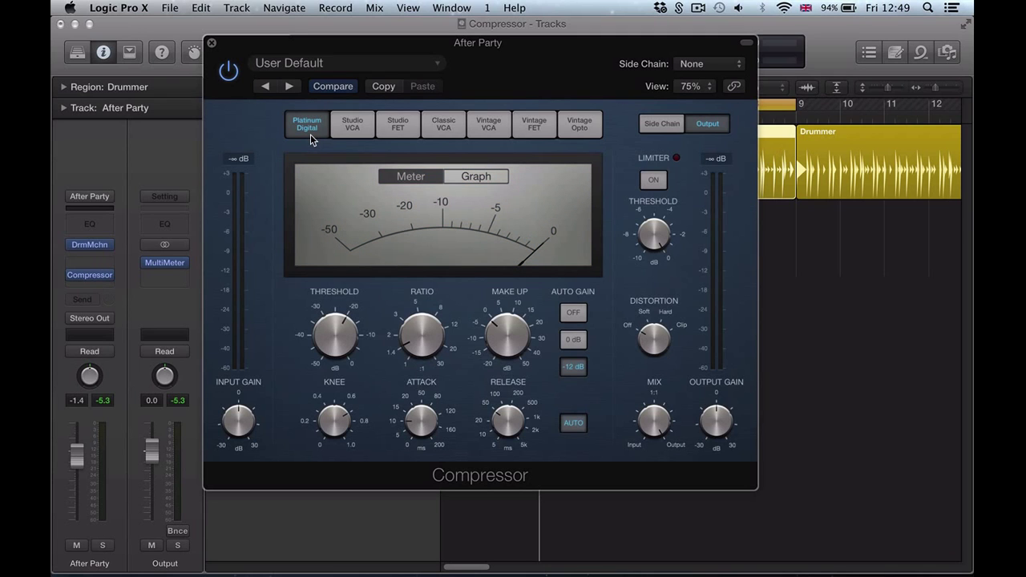
left_click(362, 127)
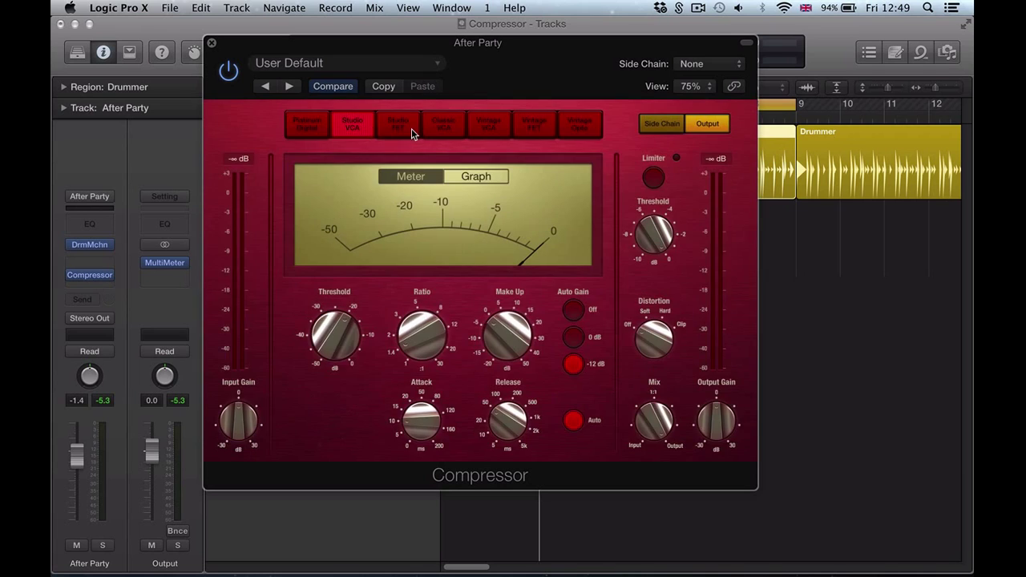
left_click(411, 129)
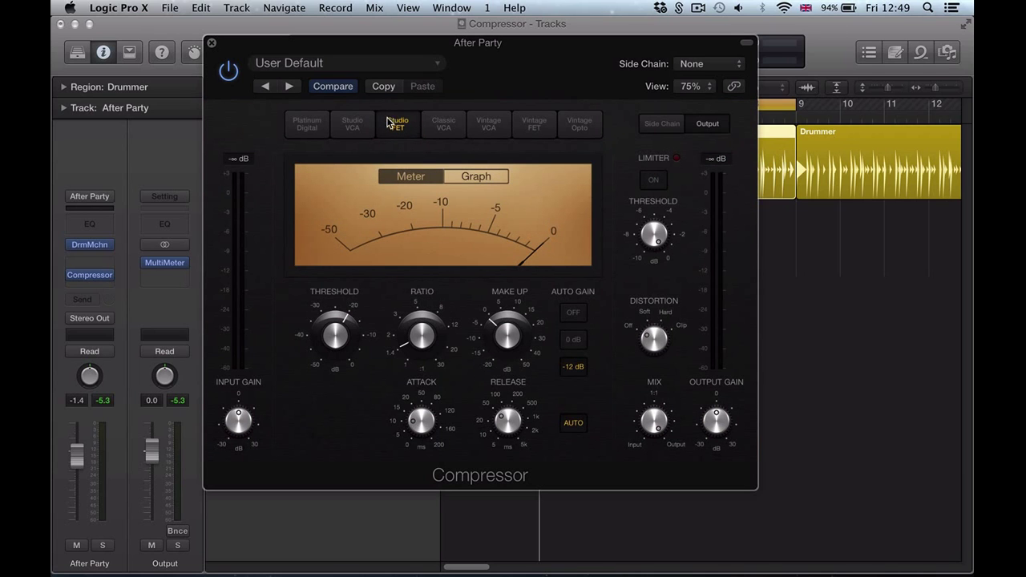
left_click(304, 130)
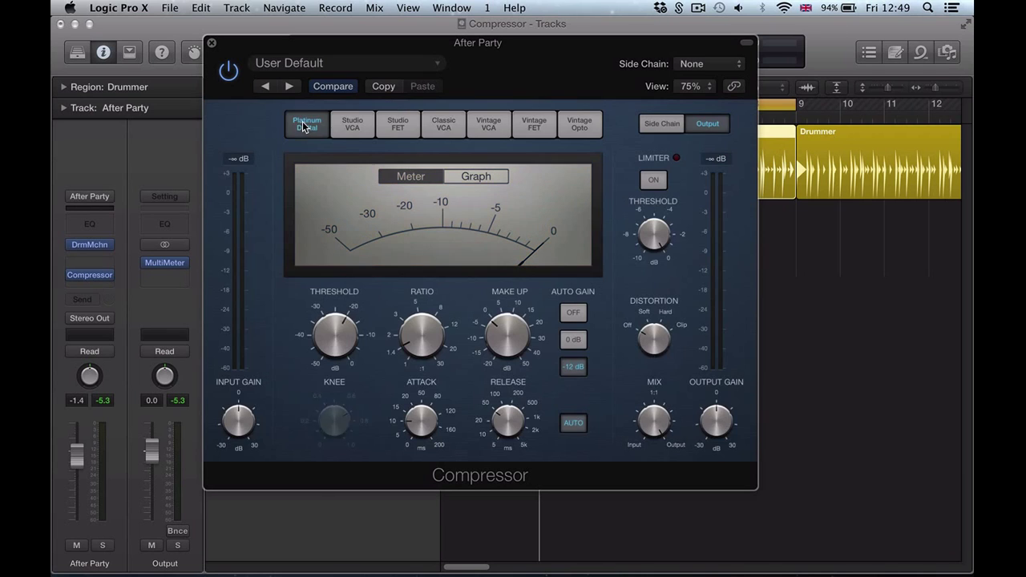
left_click(495, 128)
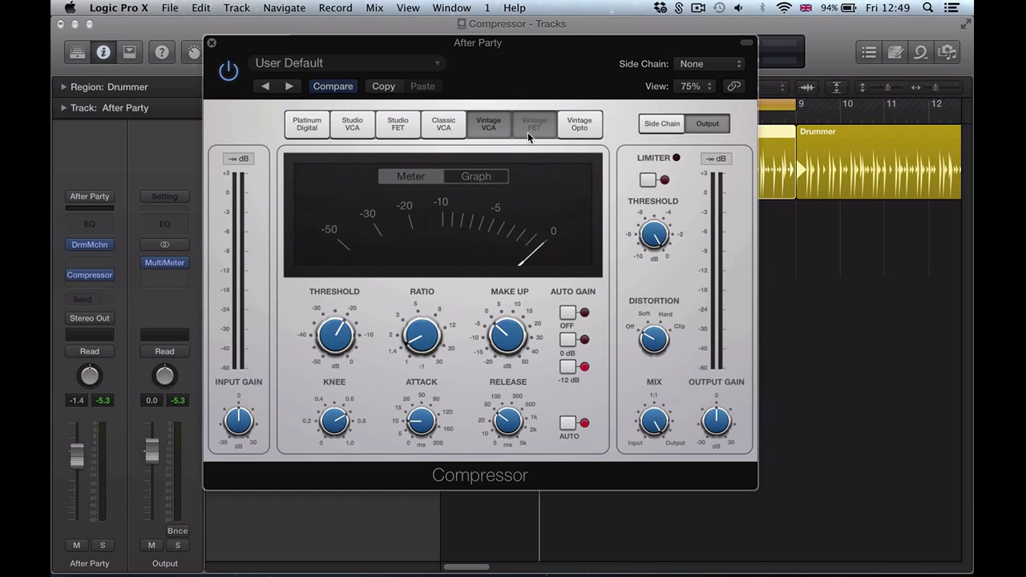
left_click(527, 132)
left_click(589, 127)
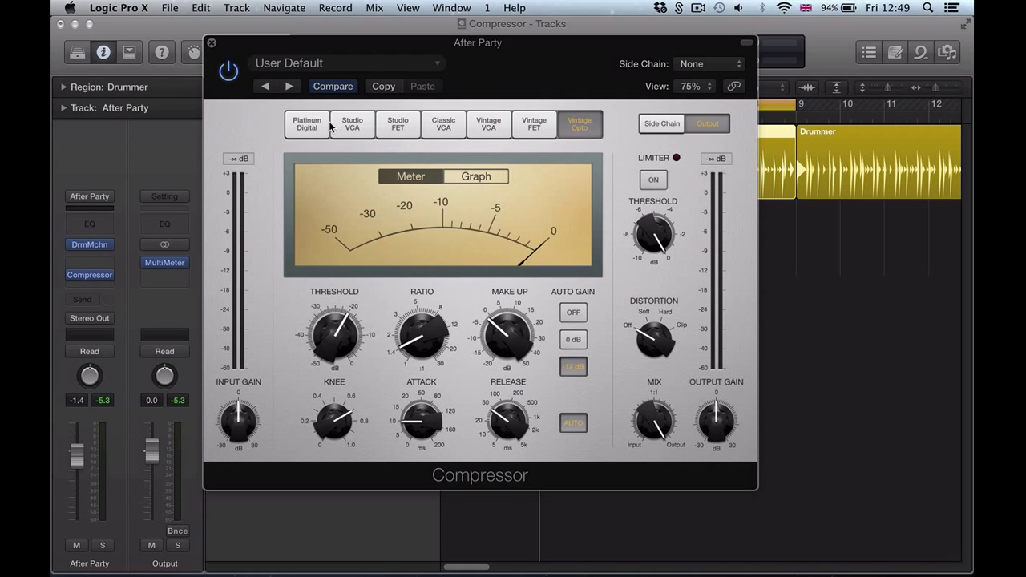
left_click(445, 133)
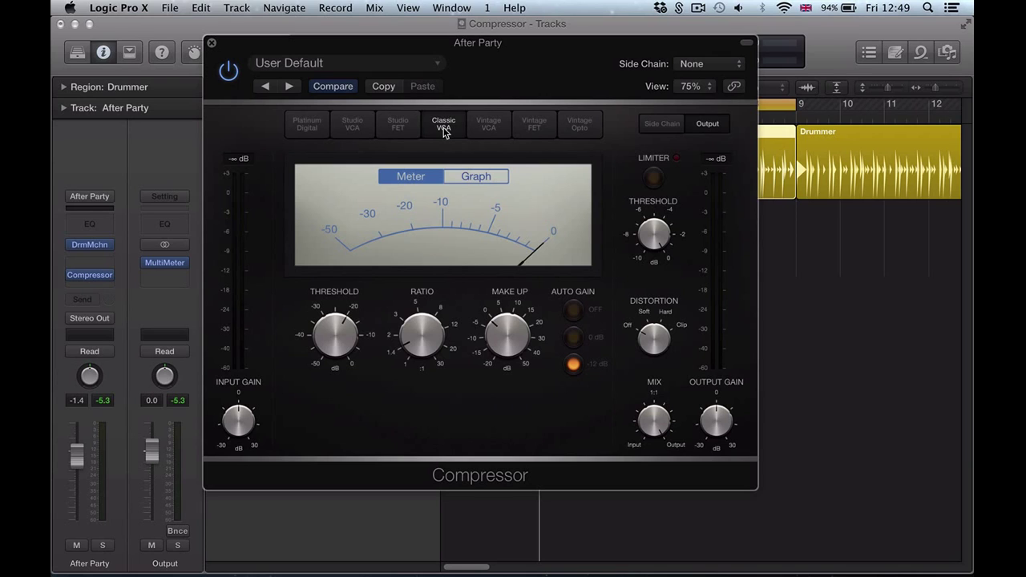
During playback, lower the threshold to about -27 dB and raise the ratio to about 2.6:1
key("space")
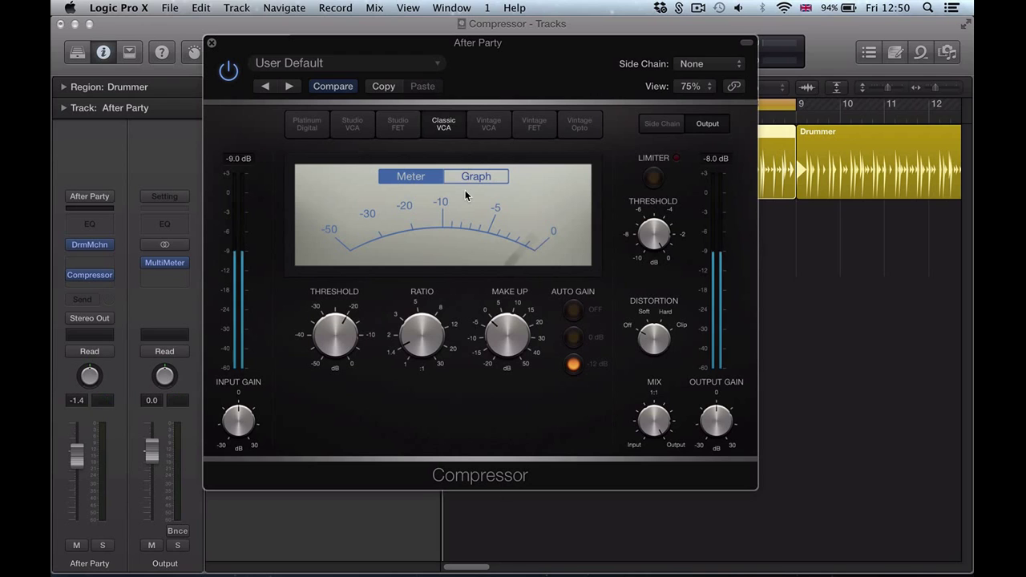
mouse_move(337, 352)
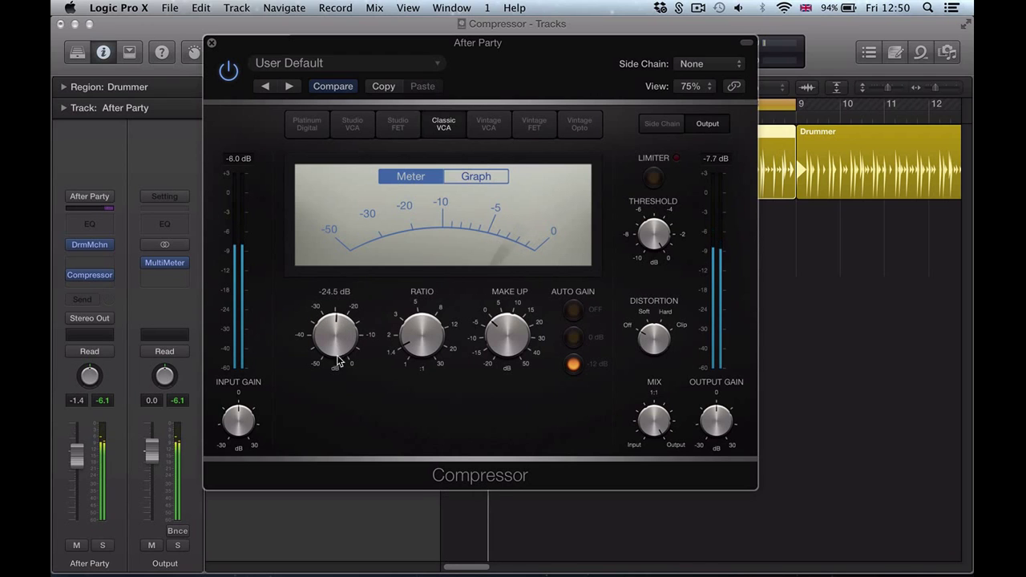
left_click_drag(336, 352, 340, 378)
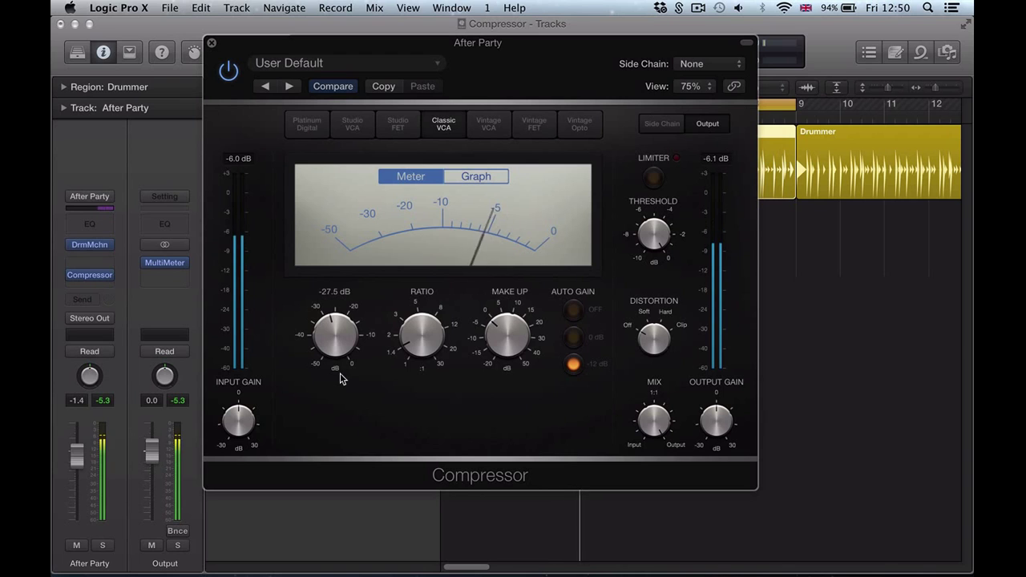
mouse_move(420, 323)
left_click_drag(420, 323, 425, 281)
left_click(103, 400)
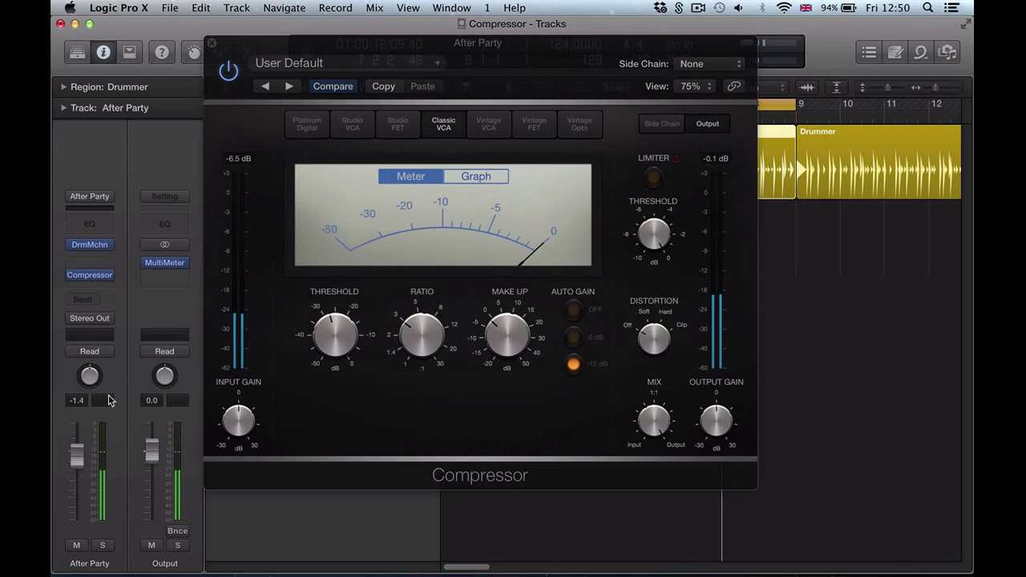
left_click(333, 355)
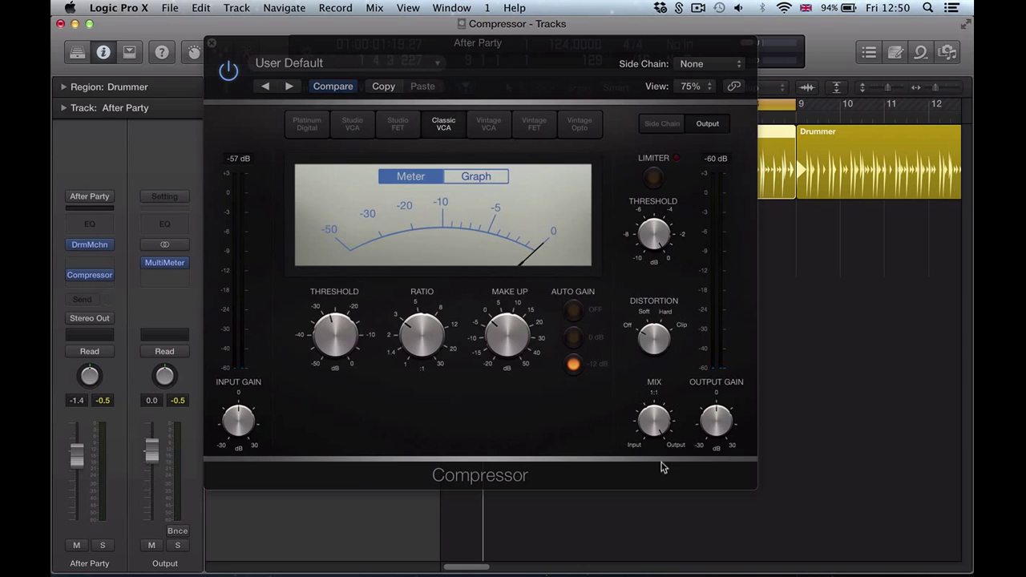
Lower the Compressor's Mix to 22% to blend in the dry drums
mouse_move(652, 432)
left_click(651, 414)
mouse_move(652, 415)
left_mouse_down()
mouse_move(649, 456)
mouse_move(655, 426)
left_mouse_up()
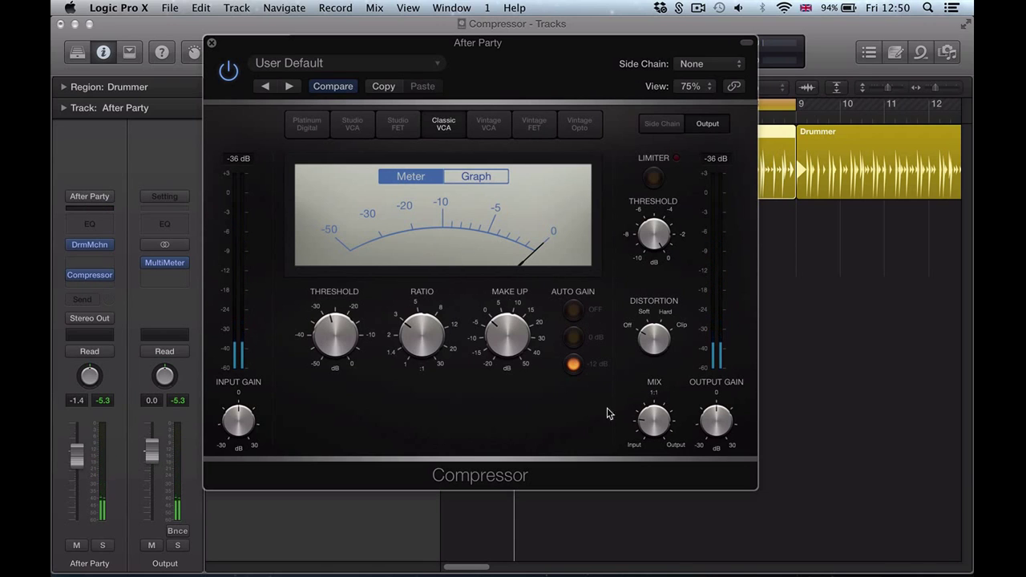
mouse_move(651, 412)
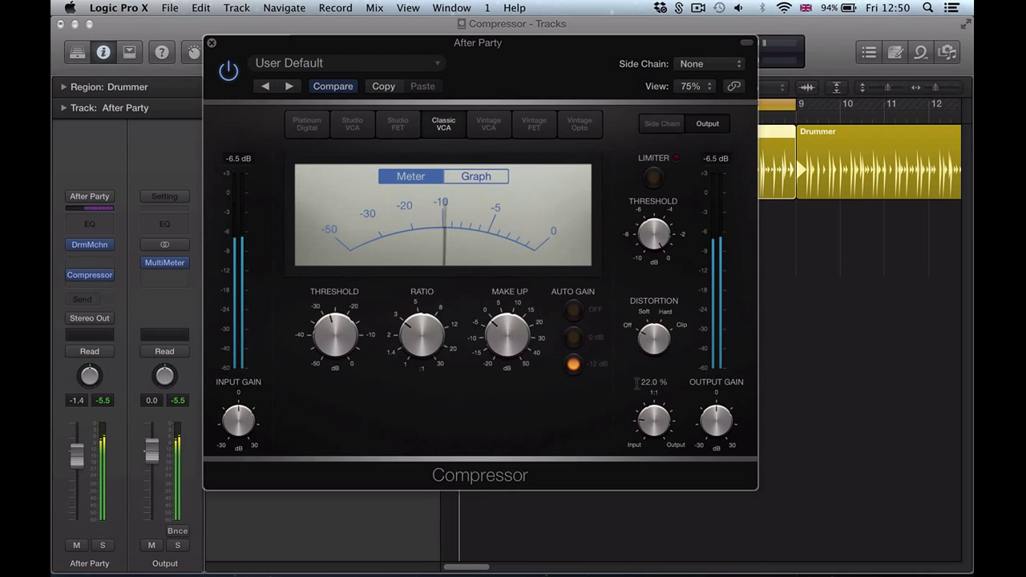
Bypass the Compressor and replay the drum loop to hear the uncompressed drums
left_click(98, 405)
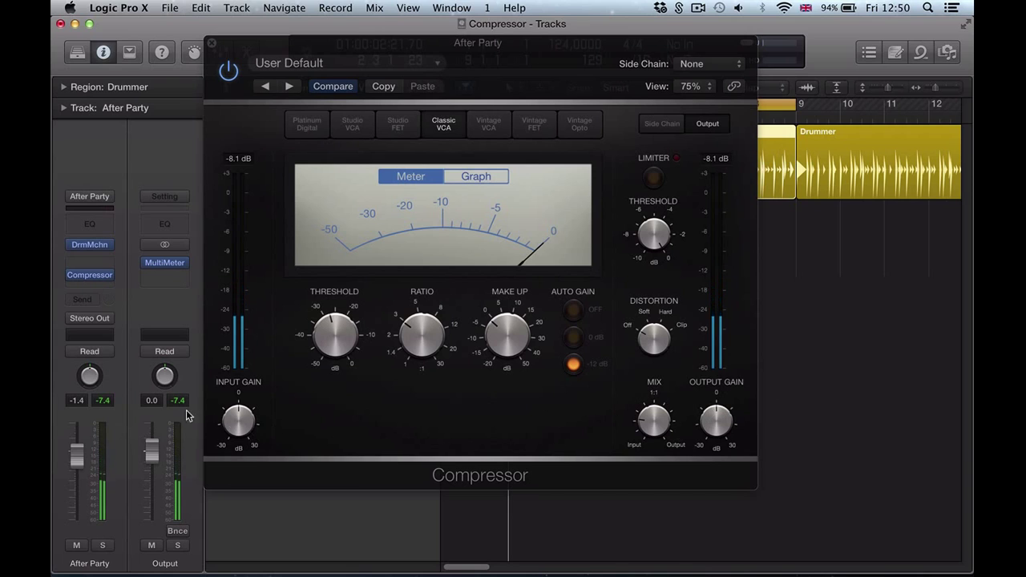
left_click(228, 76)
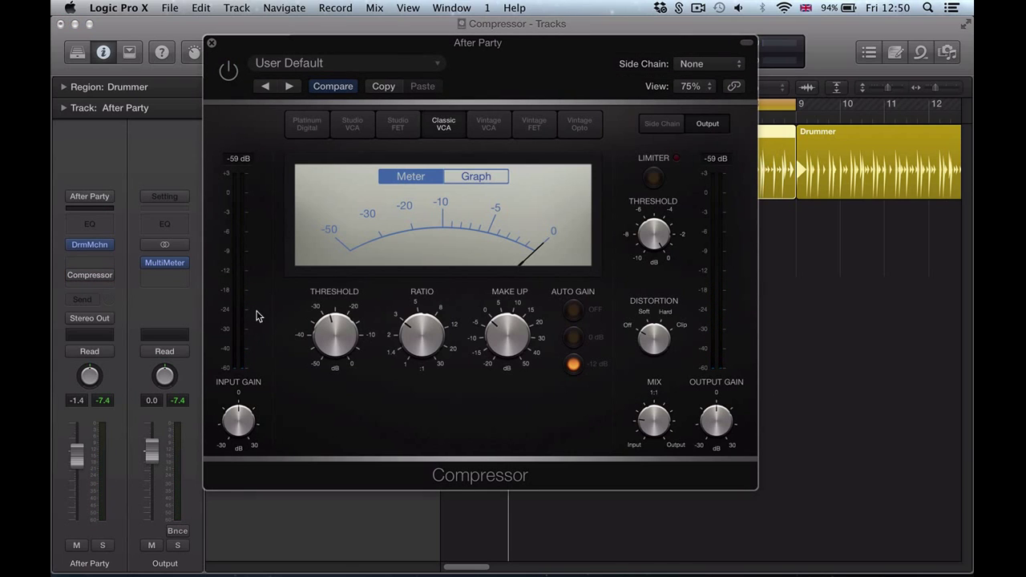
key("space")
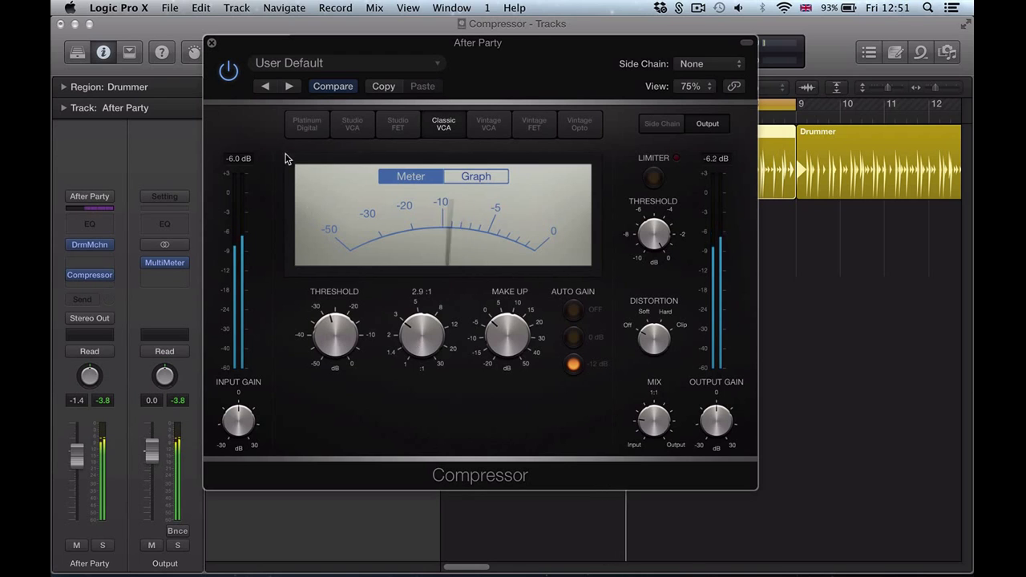
Toggle the Compressor off and on during playback to compare compressed and dry drums
left_click(229, 72)
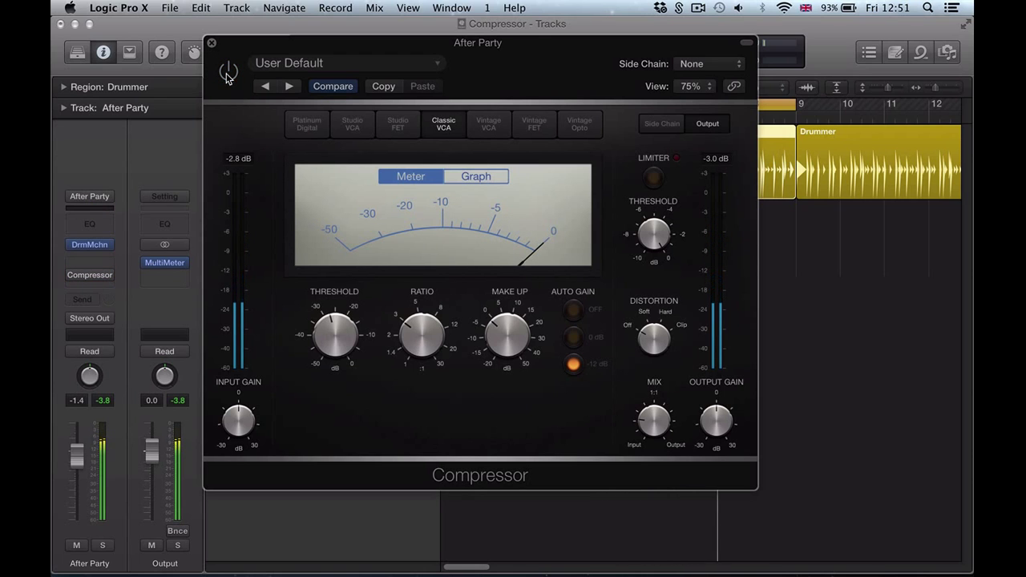
left_click(229, 72)
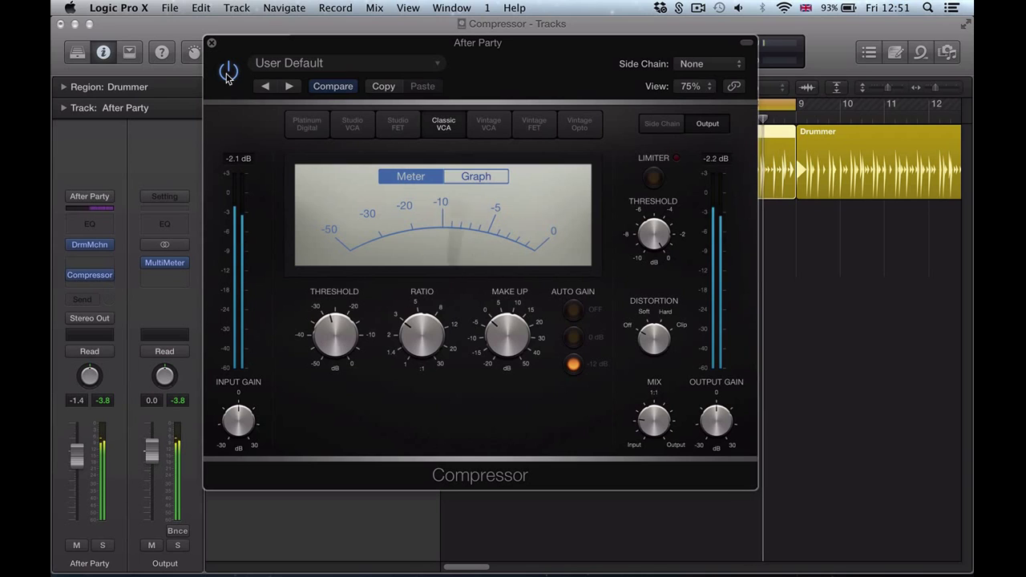
key("space")
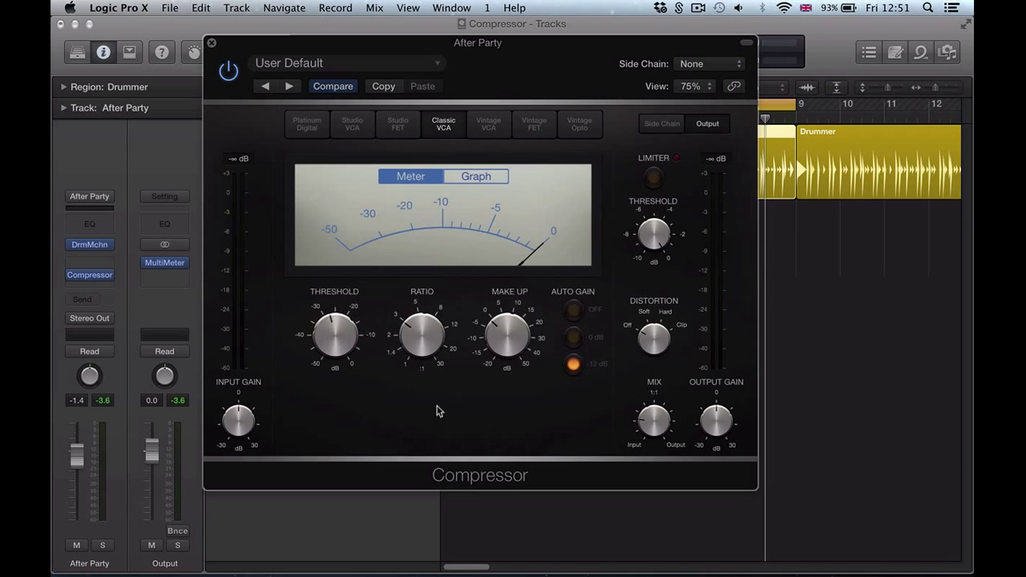
key("space")
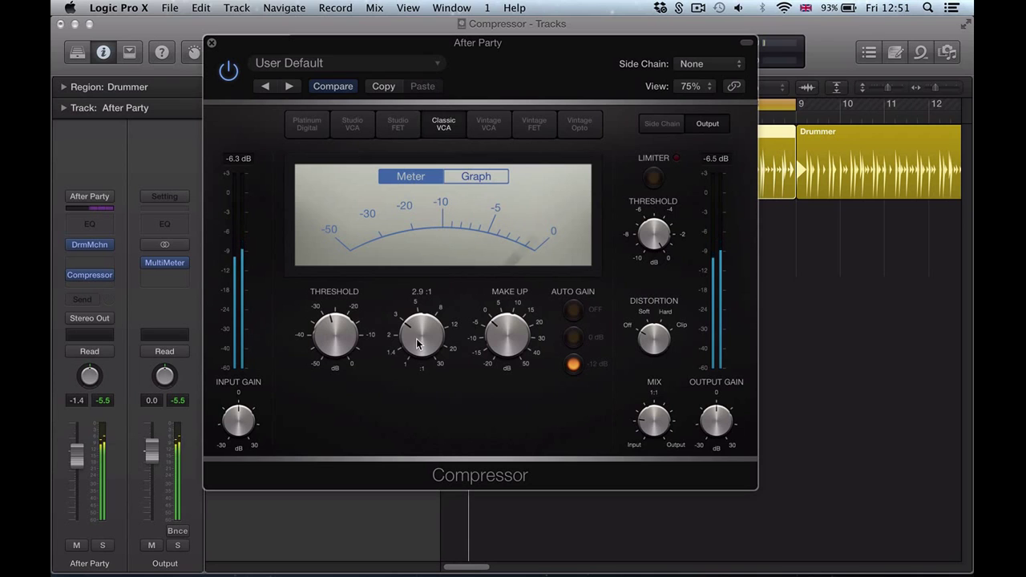
mouse_move(492, 339)
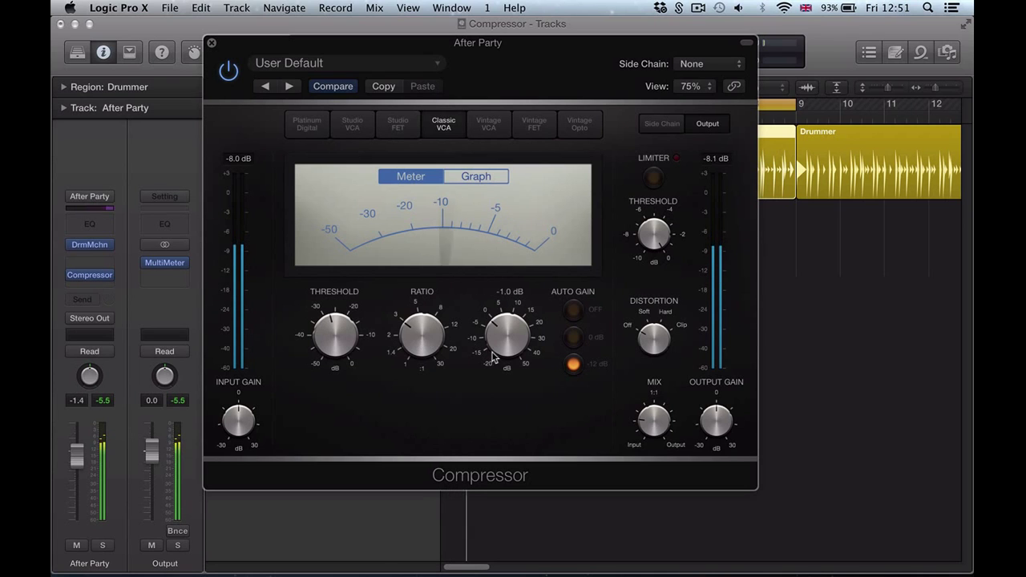
left_click(230, 71)
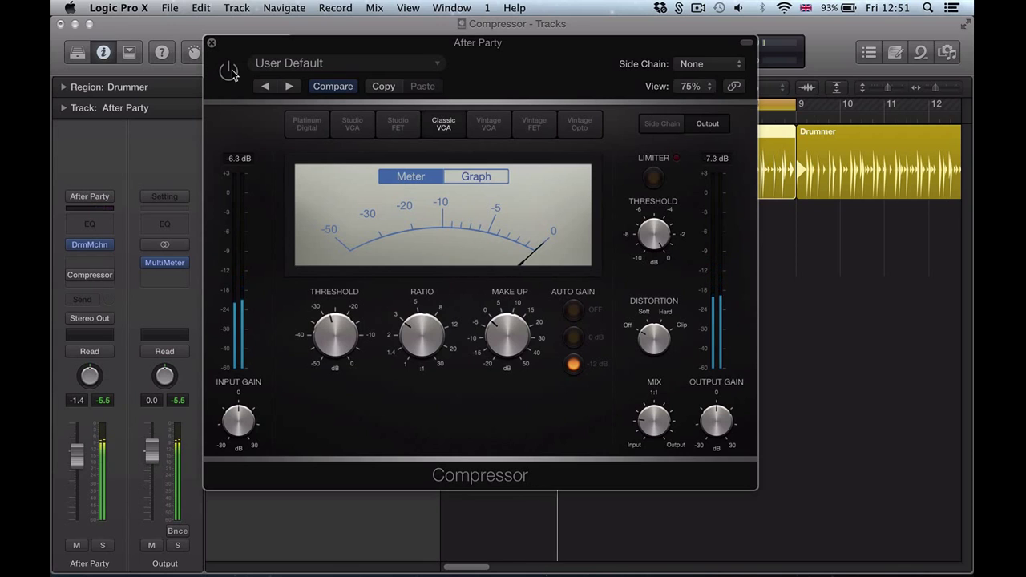
left_click(229, 71)
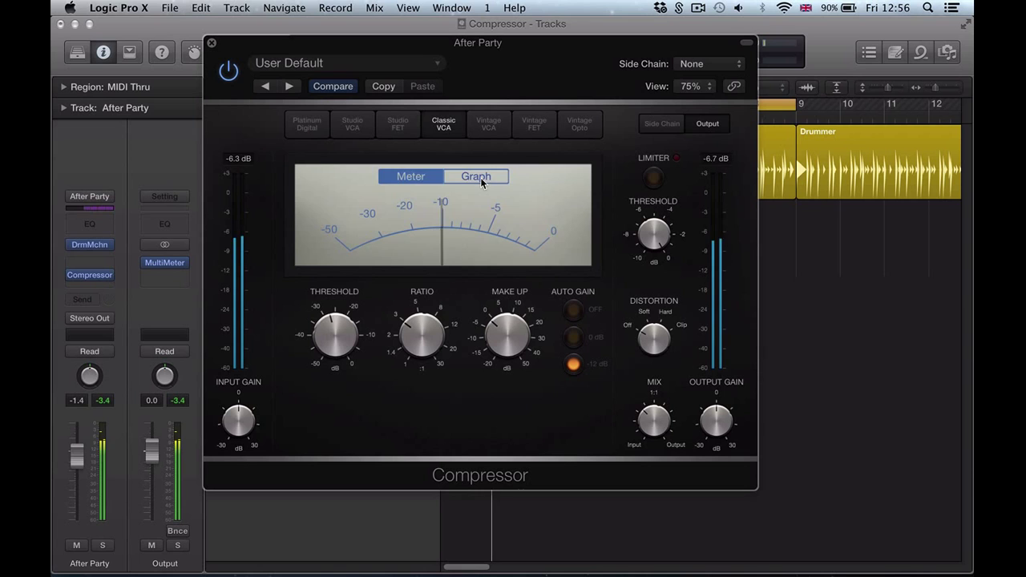
Switch the Compressor display to the level and gain-reduction Graph
left_click(482, 181)
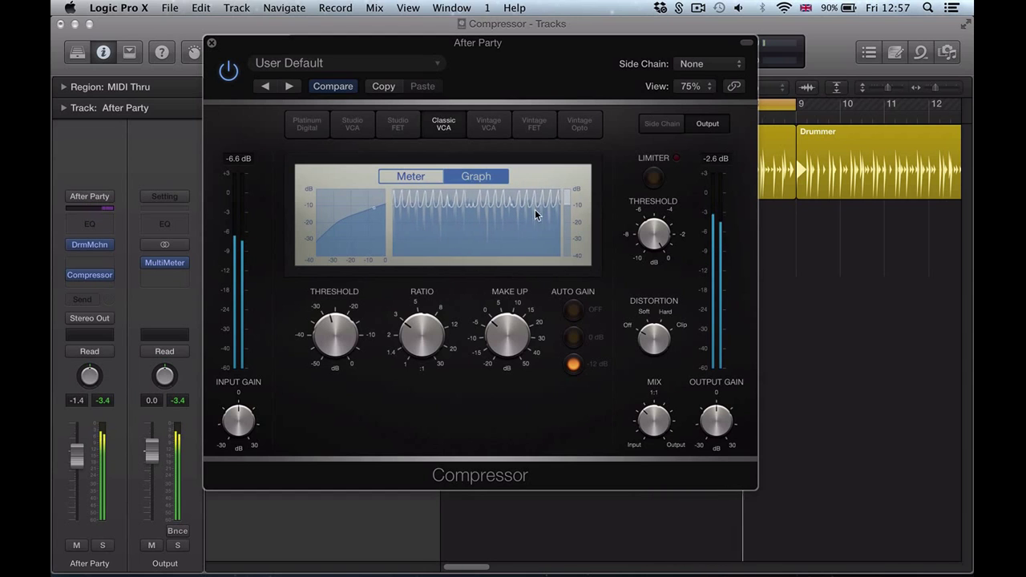
Enlarge the Compressor window from 75% to 200% and scroll to its right side
left_click(690, 85)
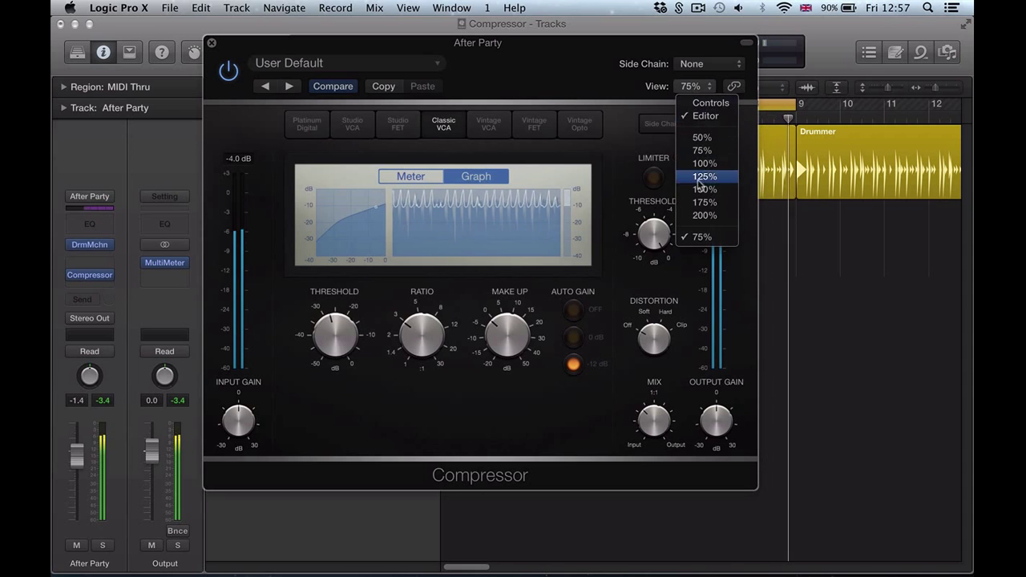
left_click(689, 215)
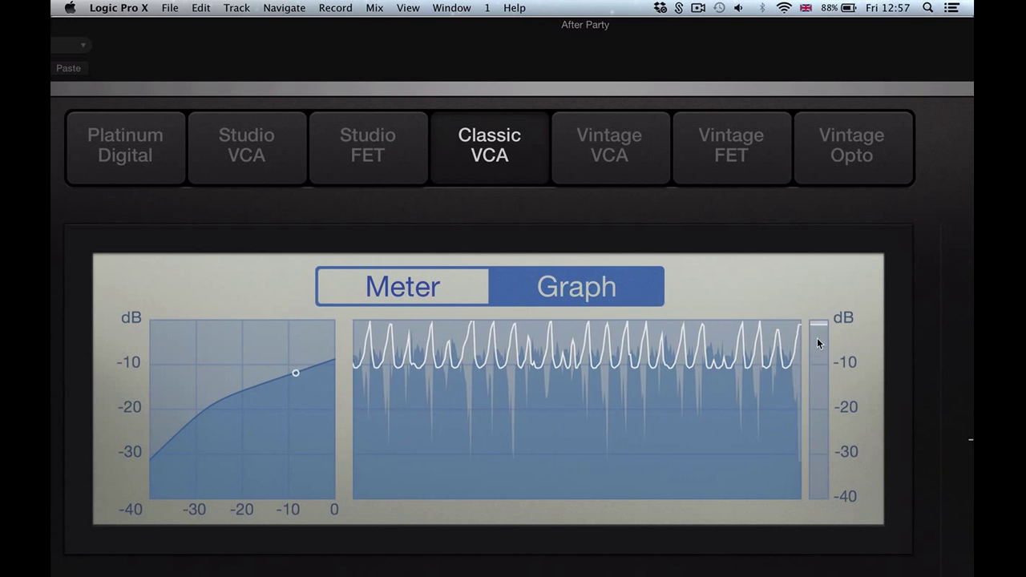
scroll(810, 110, "right", 10)
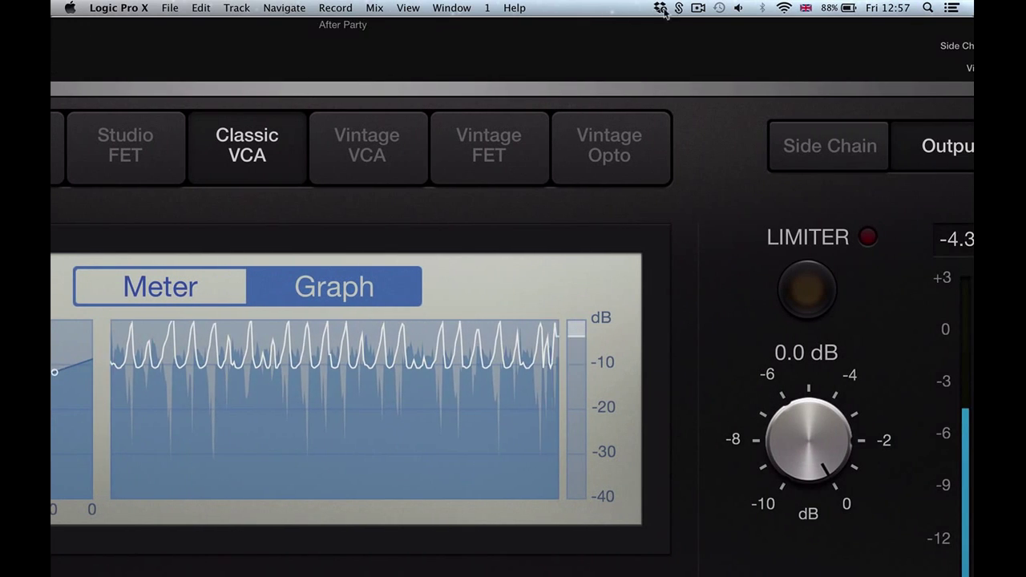